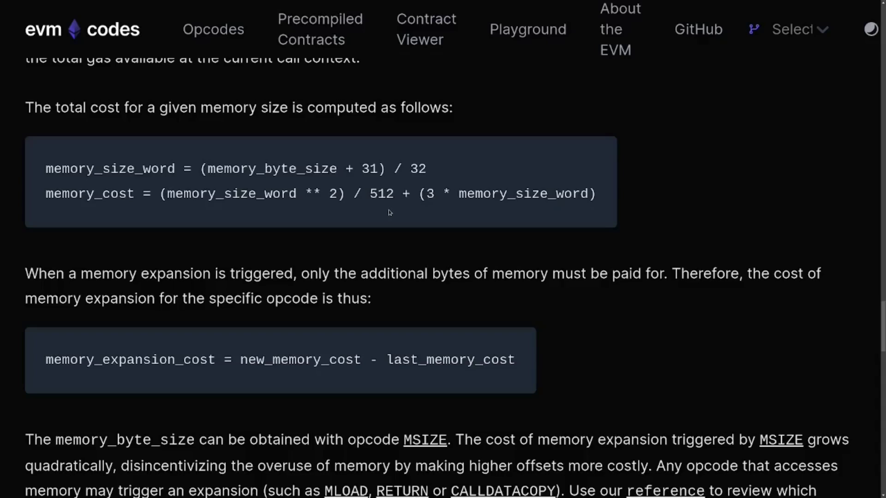
# Highlight the memory_size_word and memory_cost formulas term by term, including memory_byte_size and + 31.
pyautogui.moveTo(599, 198); pyautogui.dragTo(60, 154)
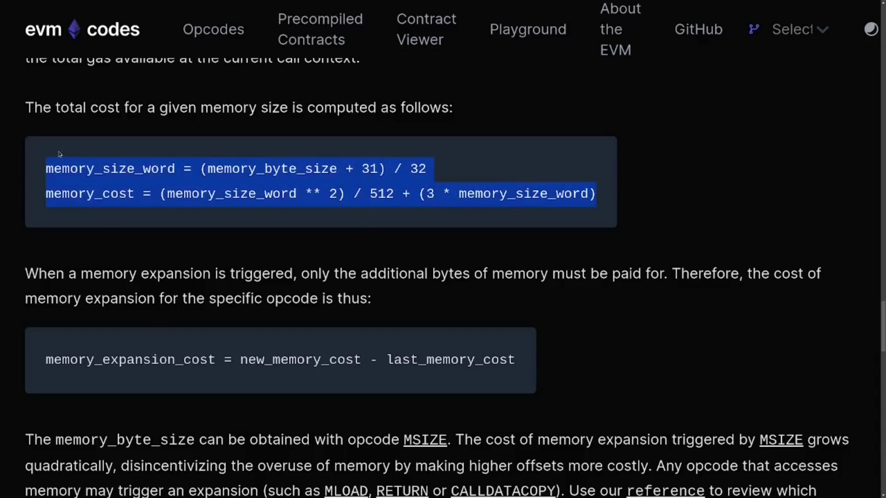
pyautogui.click(85, 228)
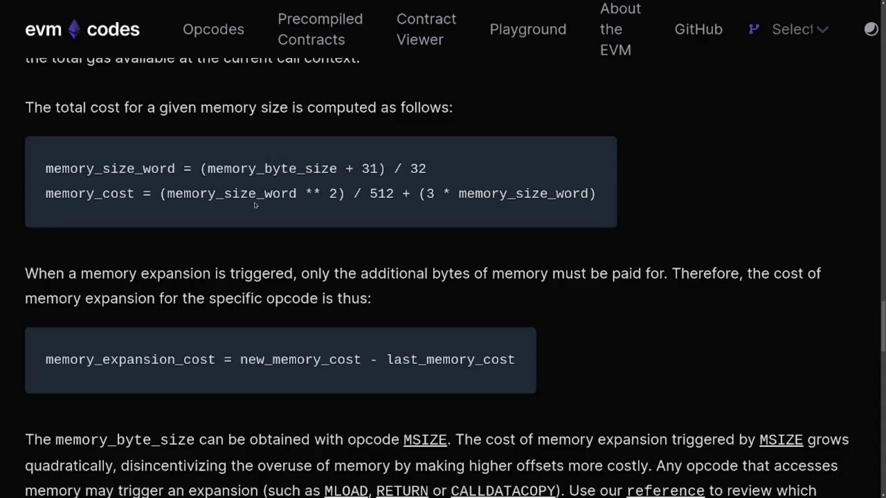
pyautogui.moveTo(210, 169); pyautogui.dragTo(334, 171)
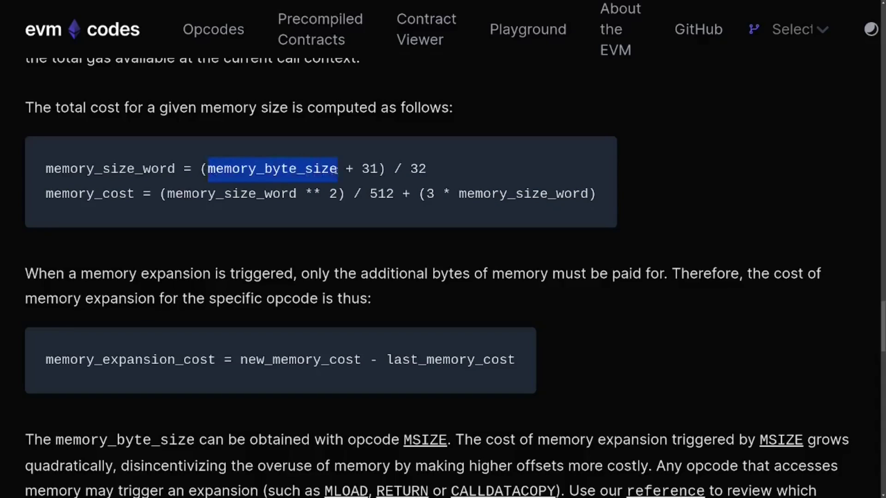
pyautogui.click(345, 169)
pyautogui.moveTo(345, 169); pyautogui.dragTo(377, 169)
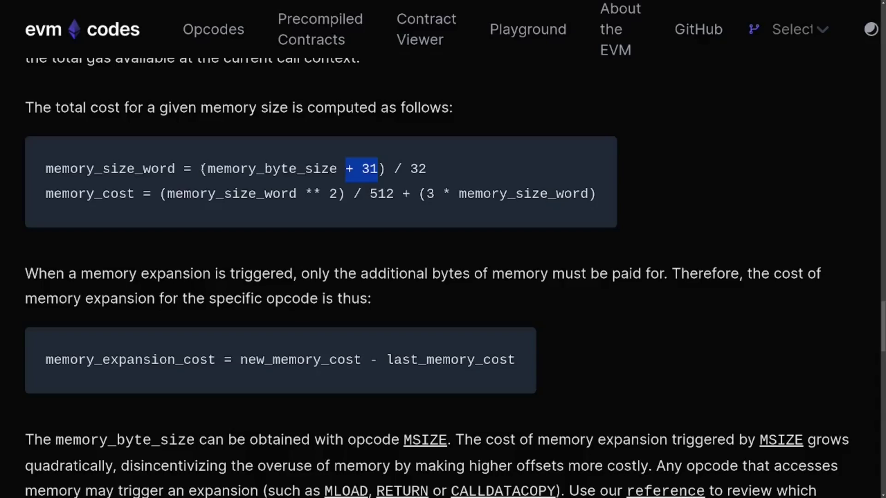
pyautogui.click(177, 171)
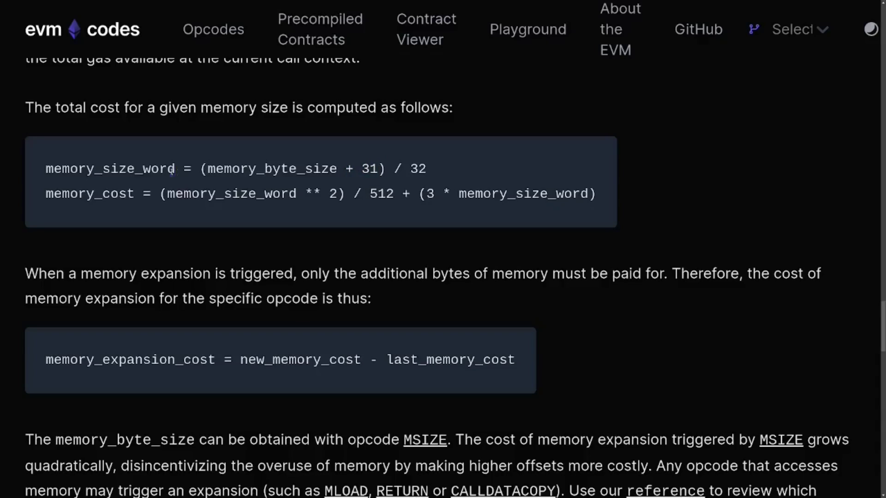
pyautogui.moveTo(172, 170); pyautogui.dragTo(46, 169)
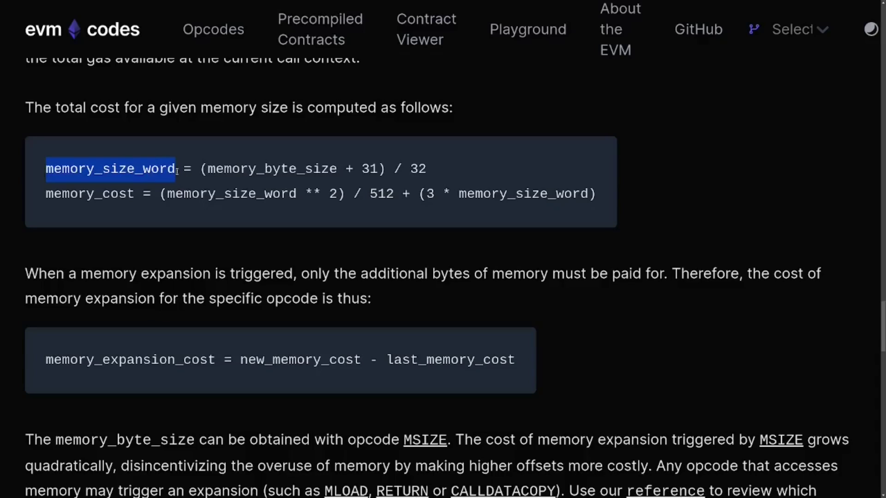
pyautogui.moveTo(45, 194); pyautogui.dragTo(134, 197)
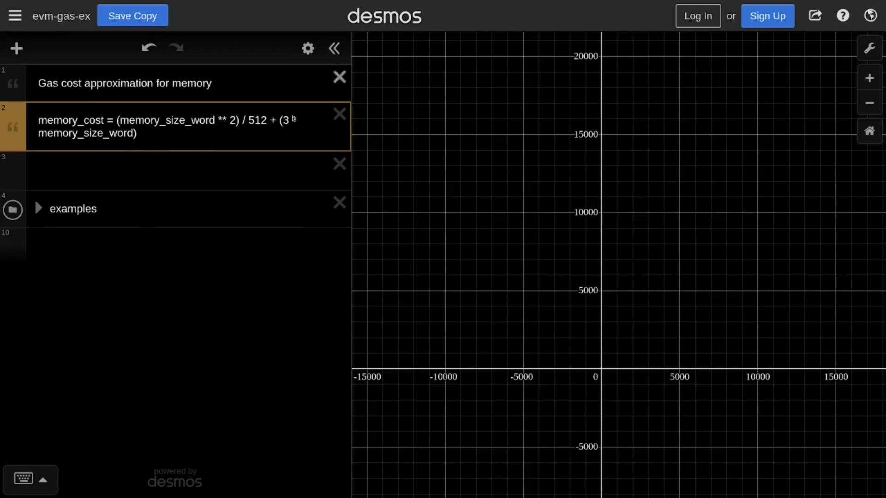
# Point out memory_size_word in the note, then enter x**2 / 512 + 3 * x in row 3.
pyautogui.click(118, 175)
pyautogui.click(122, 120)
pyautogui.moveTo(122, 120); pyautogui.dragTo(214, 119)
pyautogui.click(117, 173)
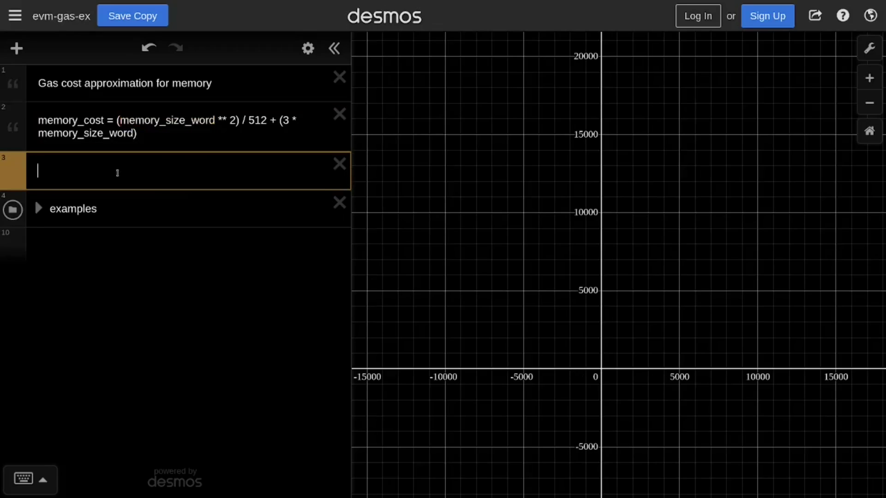
pyautogui.write('x**2 / 51')
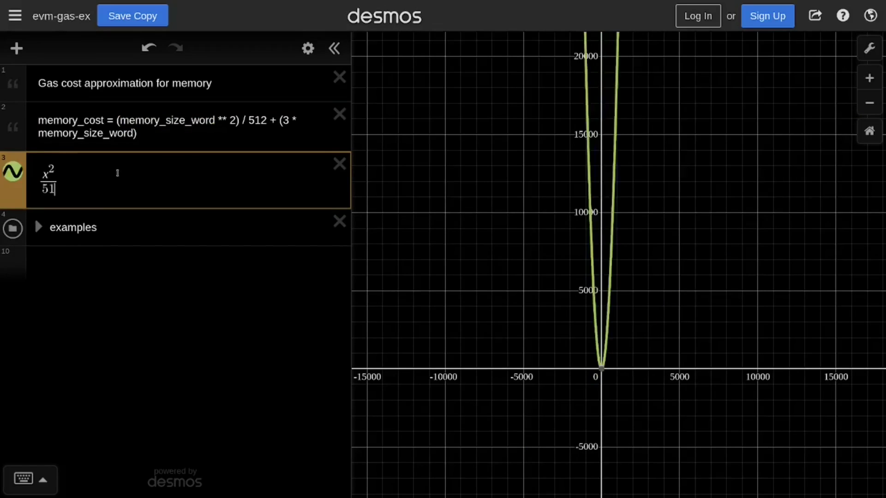
pyautogui.write('2 + ')
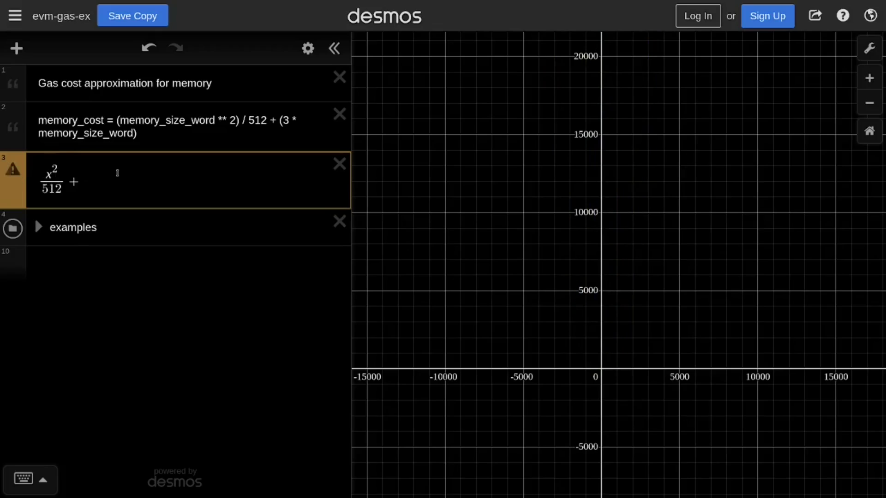
pyautogui.write('3 * ')
pyautogui.write('x')
# Pan and zoom the graph to frame the x²/512 + 3x parabola near the origin.
pyautogui.moveTo(696, 263); pyautogui.dragTo(547, 244)
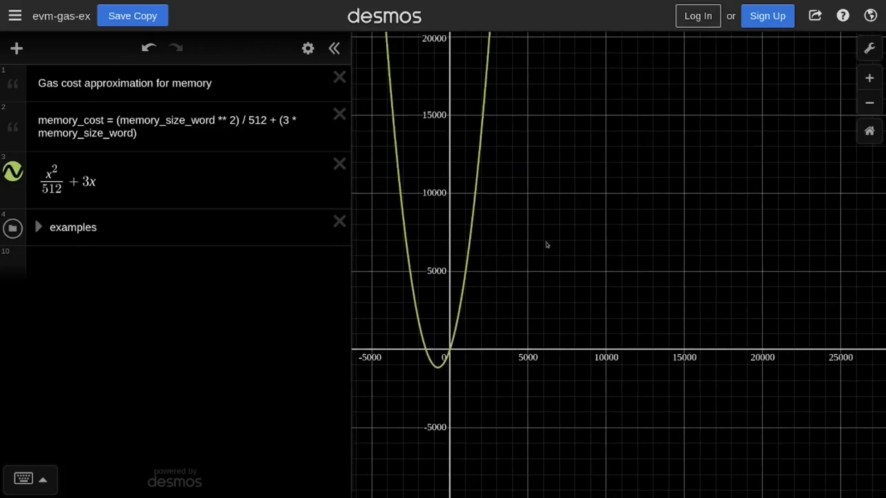
pyautogui.scroll(5, 542, 279)
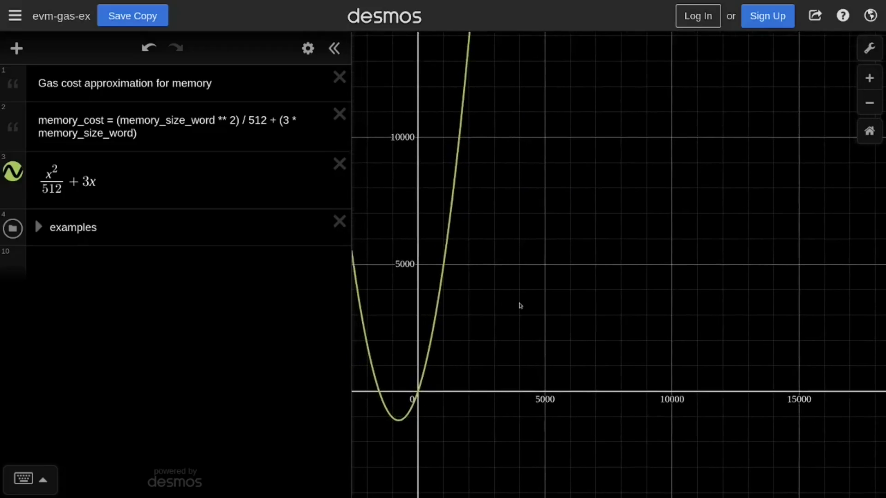
pyautogui.scroll(2, 517, 305)
pyautogui.moveTo(517, 305); pyautogui.dragTo(548, 281)
pyautogui.scroll(1, 524, 312)
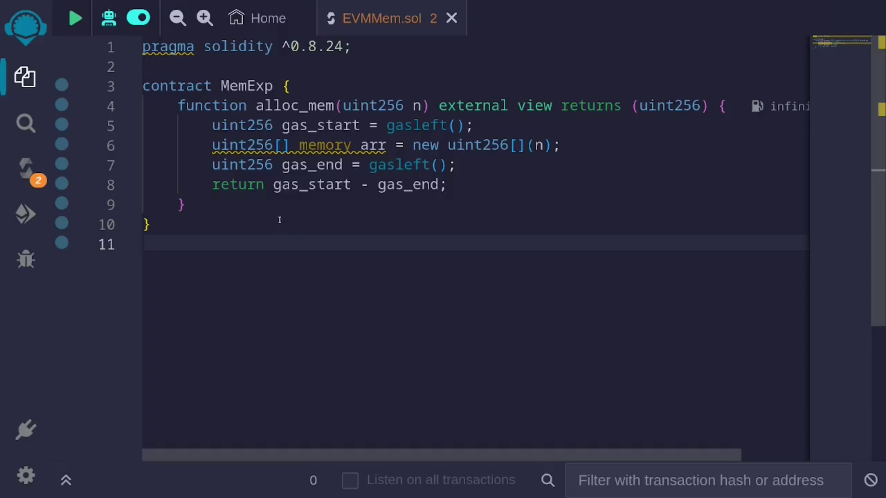
# Highlight alloc_mem's uint256 n parameter, the gas_start line and the array length n.
pyautogui.click(299, 106)
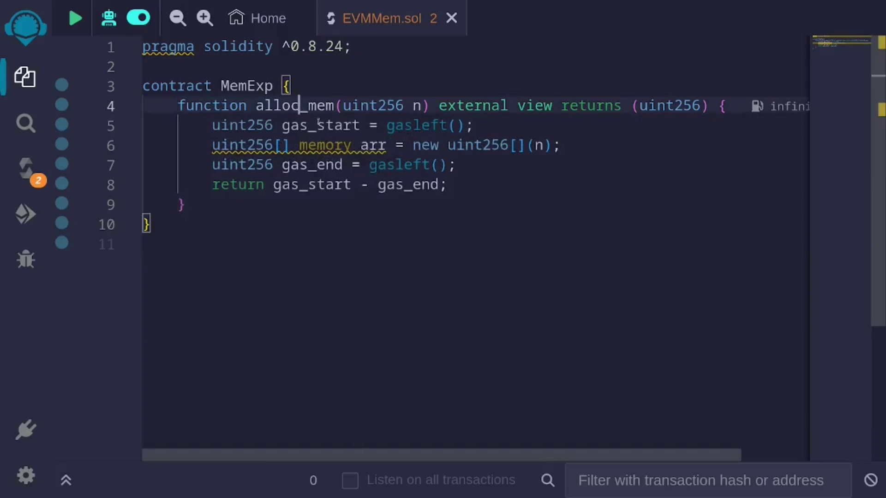
pyautogui.moveTo(344, 106); pyautogui.dragTo(418, 106)
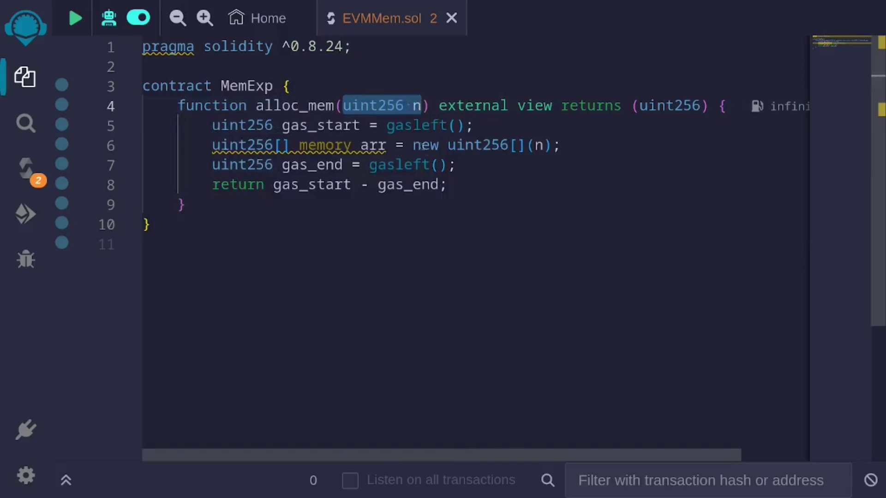
pyautogui.click(351, 106)
pyautogui.moveTo(344, 105); pyautogui.dragTo(420, 106)
pyautogui.click(473, 125)
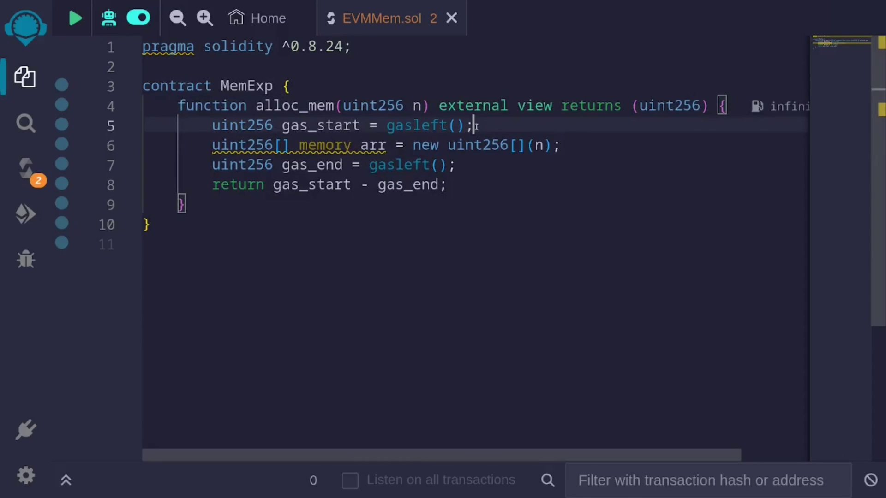
pyautogui.moveTo(473, 125); pyautogui.dragTo(192, 123)
pyautogui.click(573, 145)
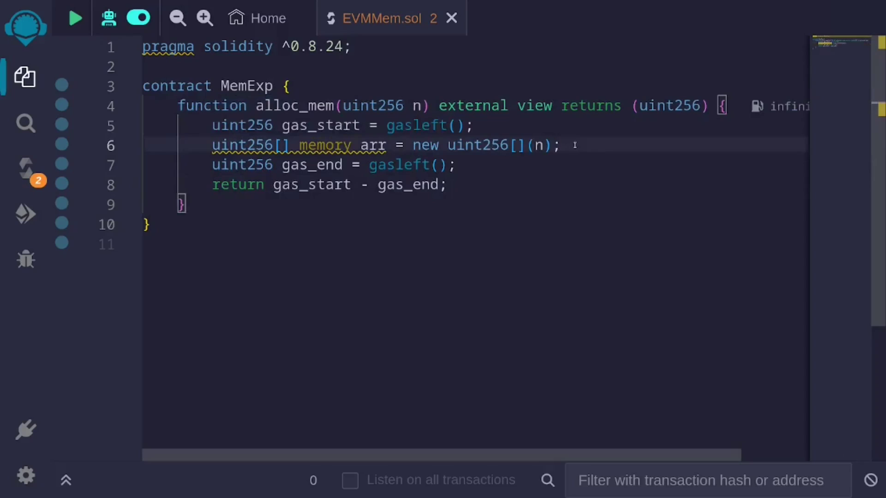
pyautogui.click(543, 145)
pyautogui.doubleClick(539, 146)
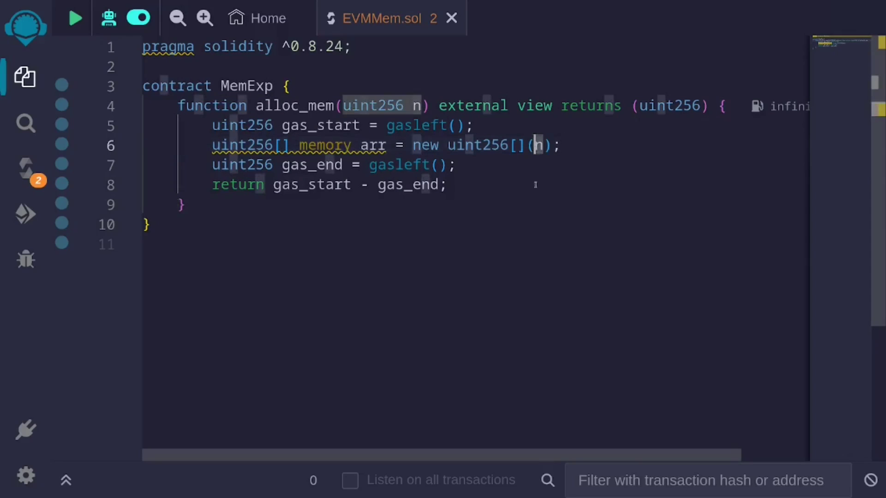
# Highlight the gasleft() call, the returned gas difference and the whole array allocation line.
pyautogui.click(456, 166)
pyautogui.moveTo(457, 166); pyautogui.dragTo(370, 165)
pyautogui.click(448, 185)
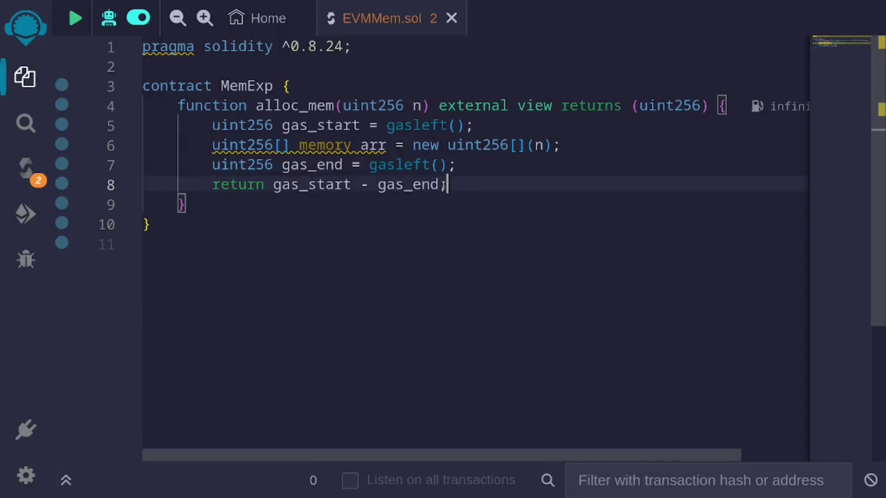
pyautogui.moveTo(448, 184); pyautogui.dragTo(272, 185)
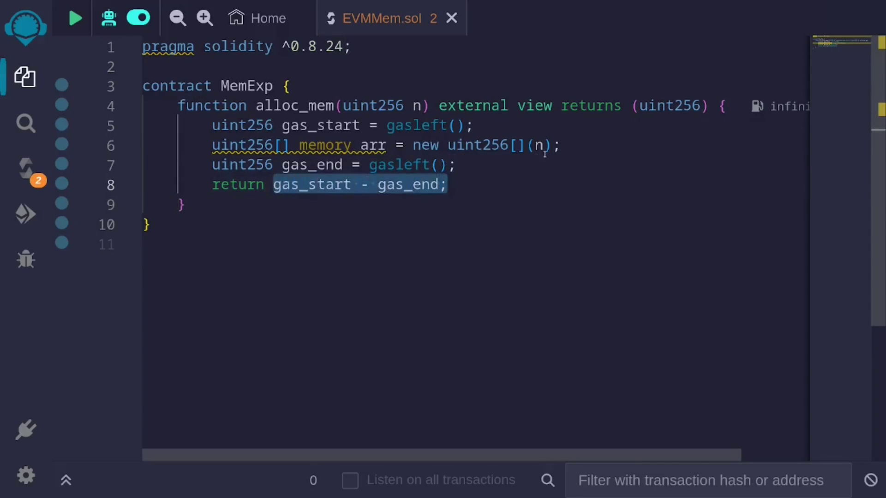
pyautogui.click(567, 146)
pyautogui.moveTo(567, 147); pyautogui.dragTo(203, 145)
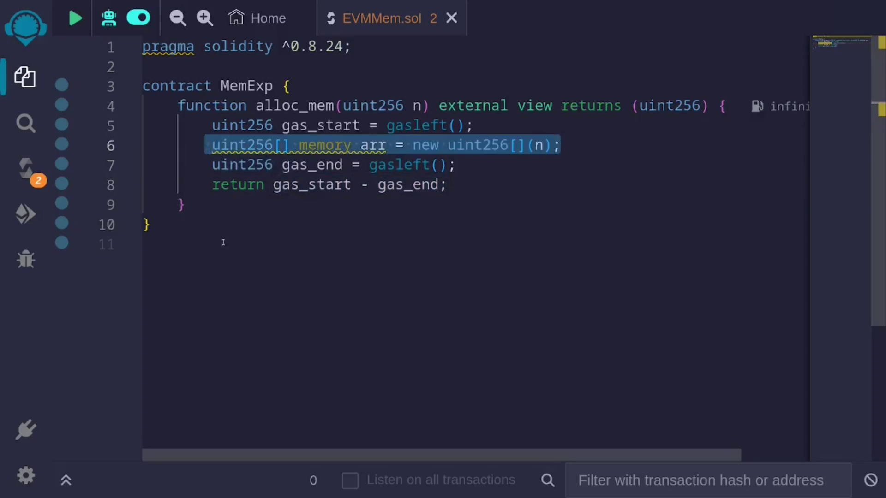
pyautogui.click(247, 255)
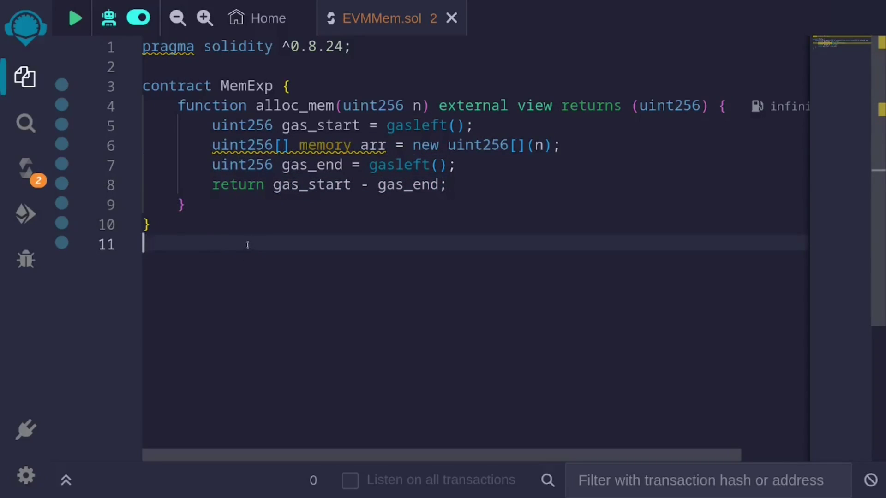
# Open Deploy & Run Transactions, scroll to the deployed MemExp, and focus alloc_mem's n field.
pyautogui.click(26, 213)
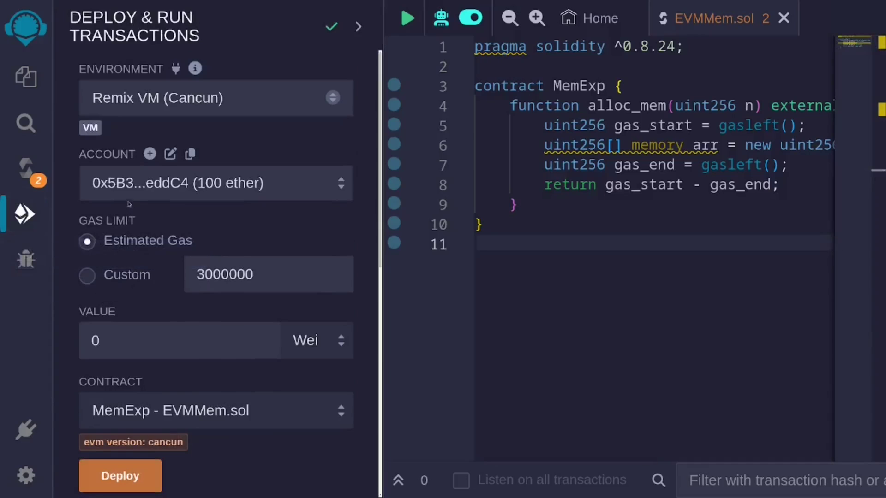
pyautogui.scroll(-5, 131, 256)
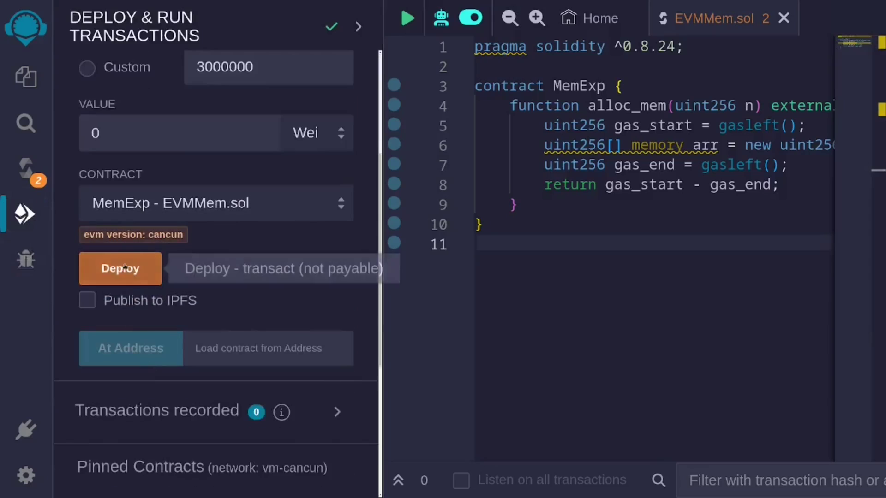
pyautogui.scroll(-5, 148, 357)
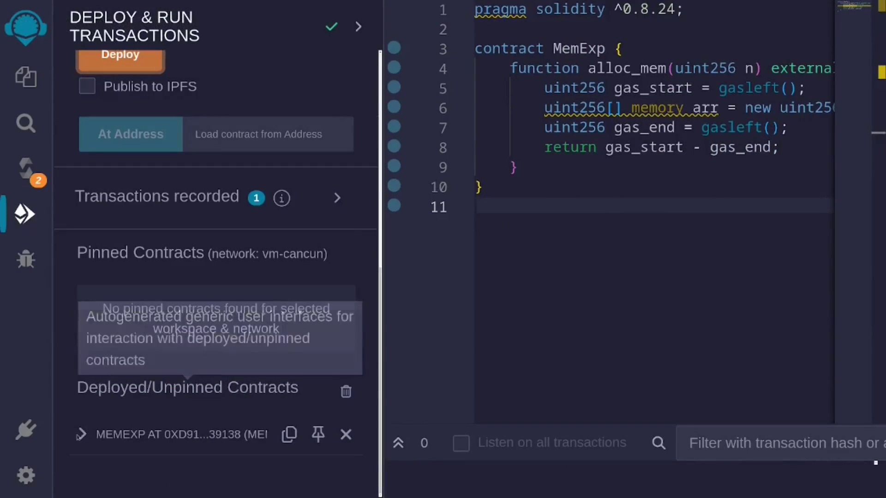
pyautogui.scroll(-5, 119, 413)
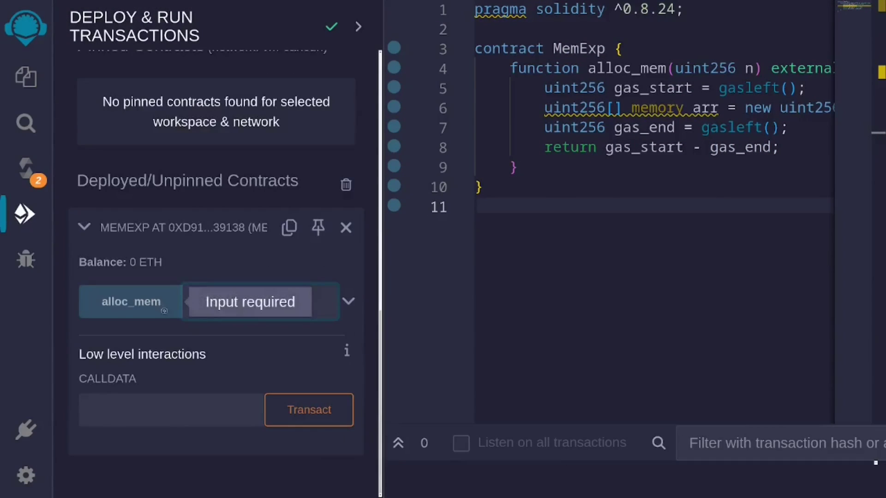
pyautogui.click(207, 312)
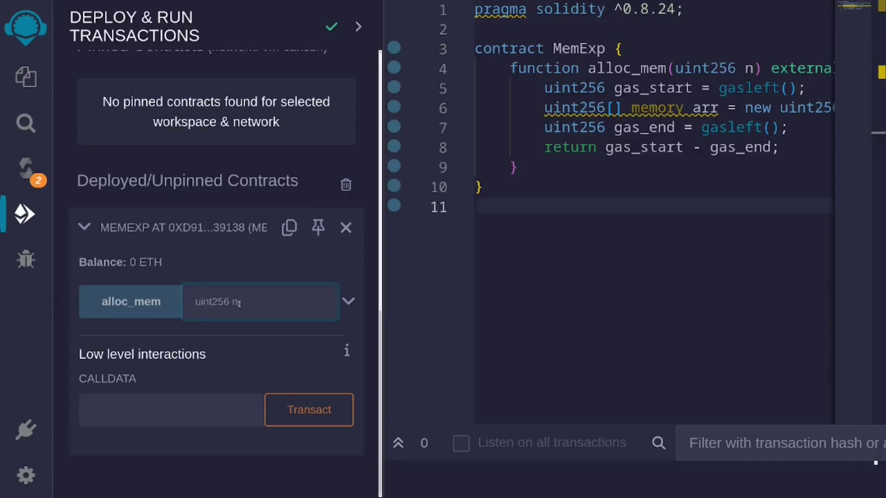
# Run alloc_mem with n = 0 and n = 1, getting gas results 120 and 178.
pyautogui.write('0')
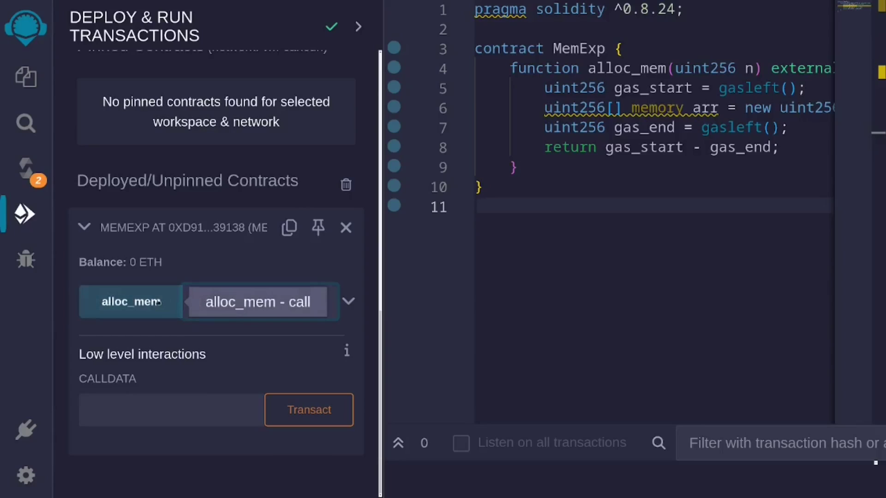
pyautogui.click(134, 302)
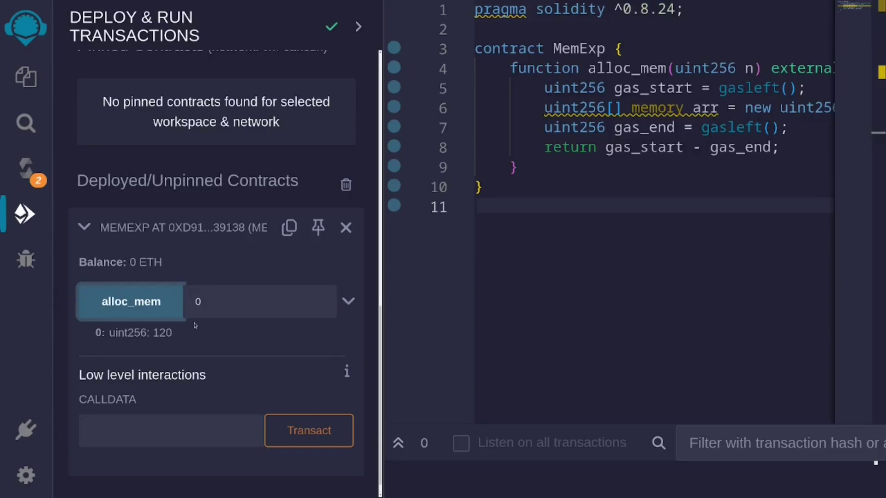
pyautogui.doubleClick(164, 333)
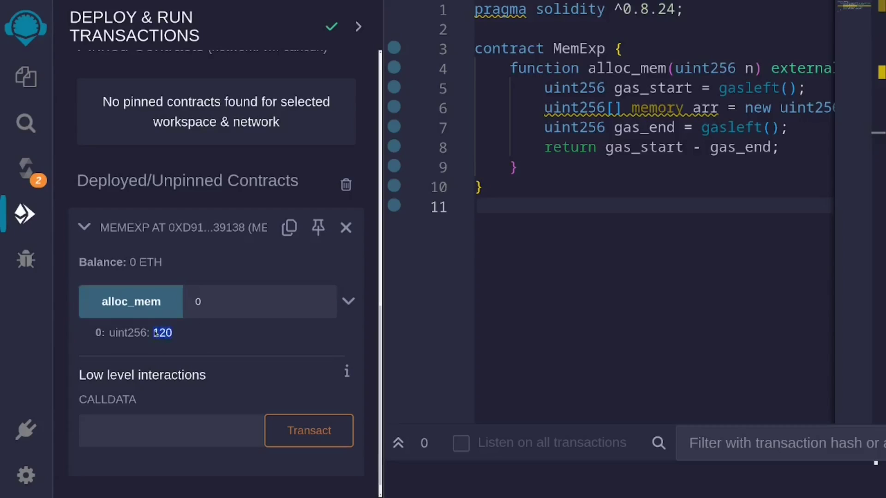
pyautogui.click(223, 302)
pyautogui.press('BackSpace')
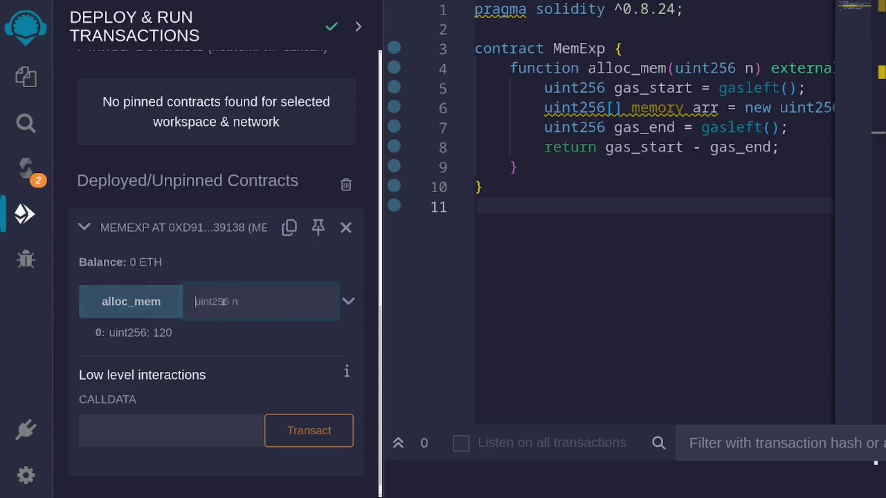
pyautogui.write('1')
pyautogui.click(121, 309)
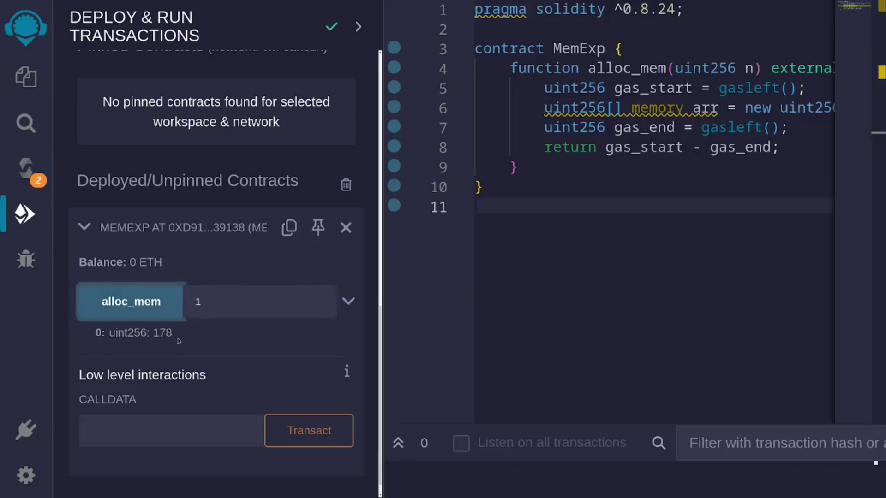
pyautogui.moveTo(174, 334); pyautogui.dragTo(155, 334)
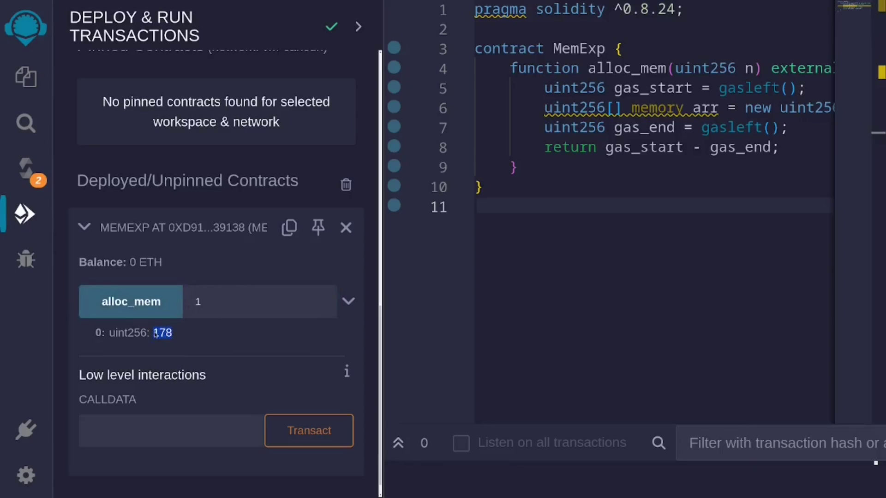
# Run alloc_mem with n = 2, getting 184 gas, and switch the browser to full screen.
pyautogui.click(201, 302)
pyautogui.press('BackSpace')
pyautogui.write('2')
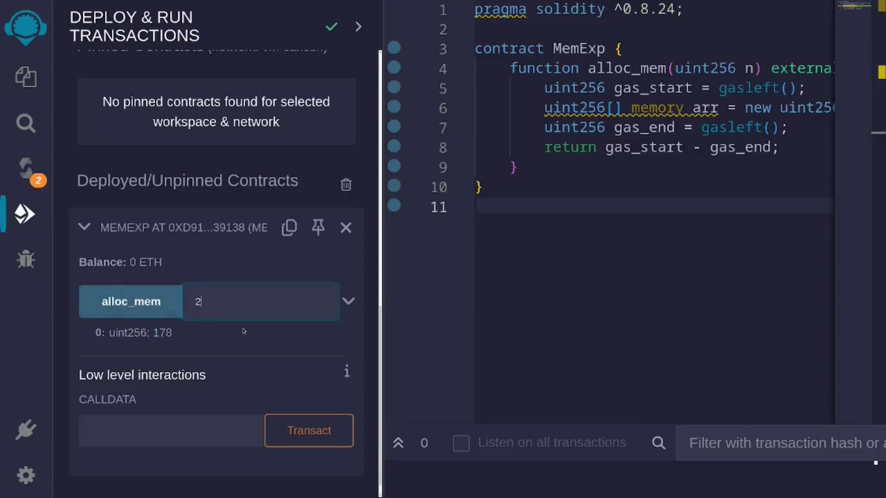
pyautogui.click(170, 313)
pyautogui.moveTo(175, 333); pyautogui.dragTo(152, 336)
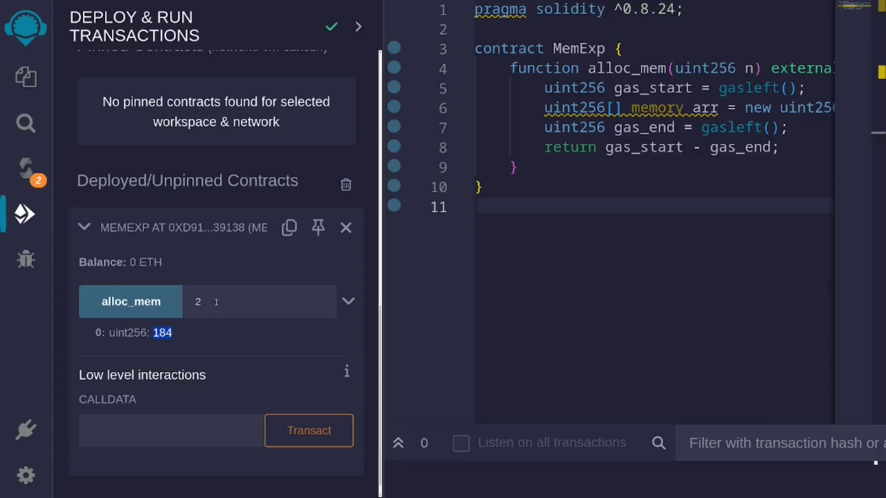
pyautogui.press('F11')
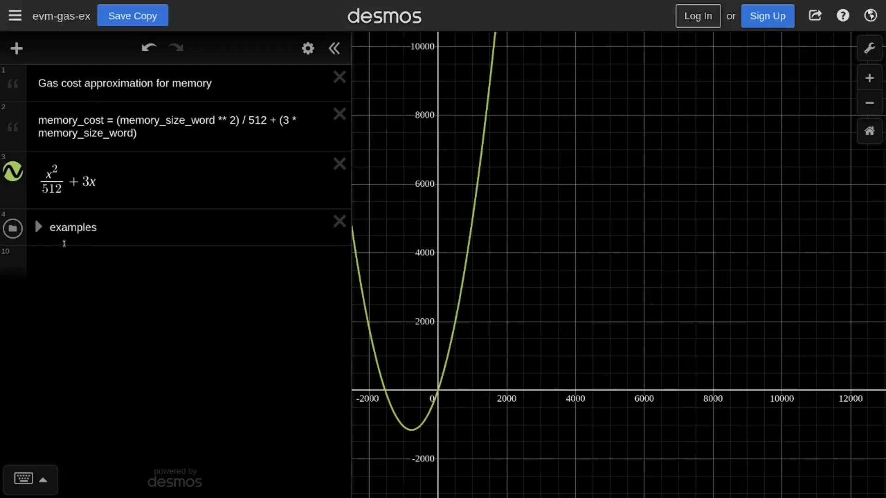
# Switch to the evm-gas-ex graph and expand the examples folder to browse the x1/y1 table.
pyautogui.hotkey('ctrl', 'Tab')
pyautogui.click(39, 229)
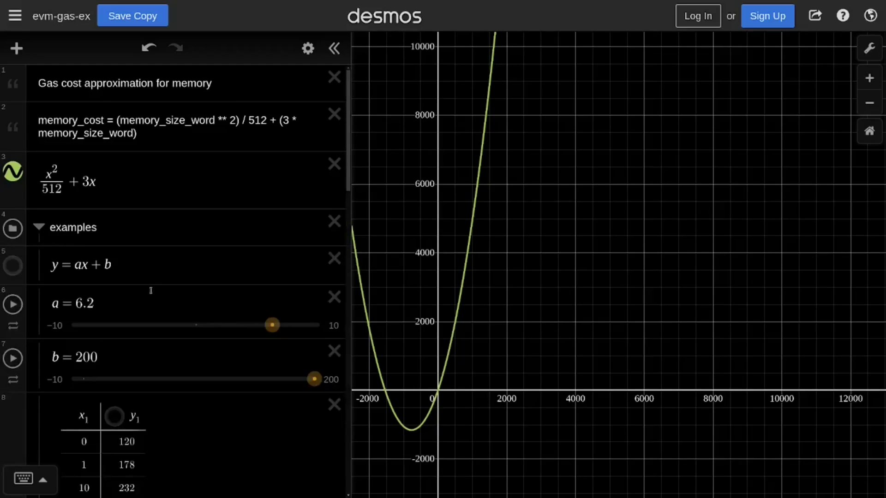
pyautogui.scroll(-6, 153, 281)
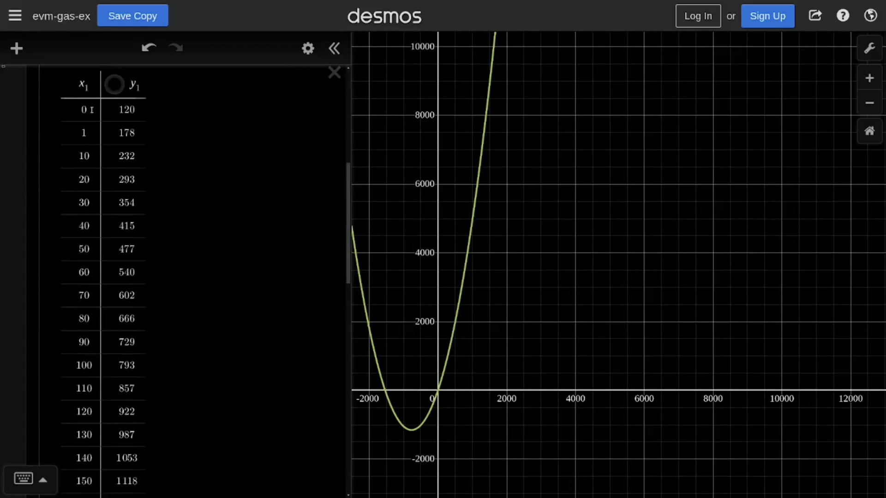
pyautogui.scroll(-5, 84, 109)
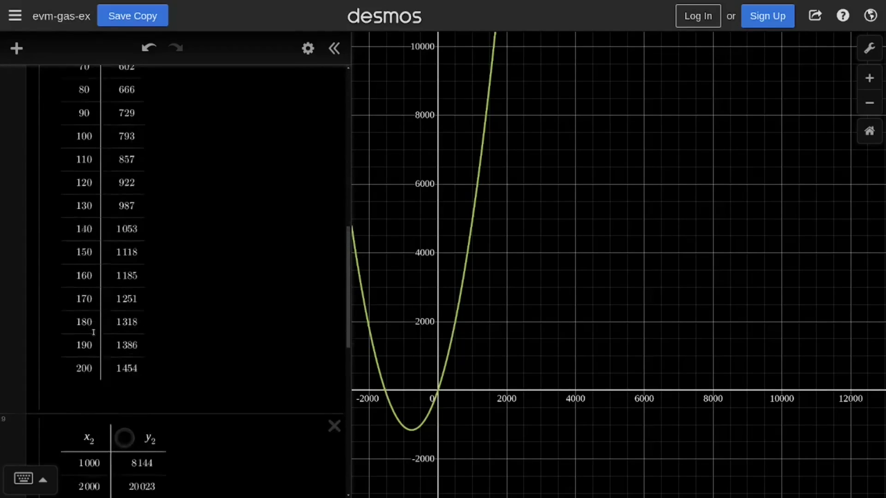
pyautogui.scroll(8, 123, 308)
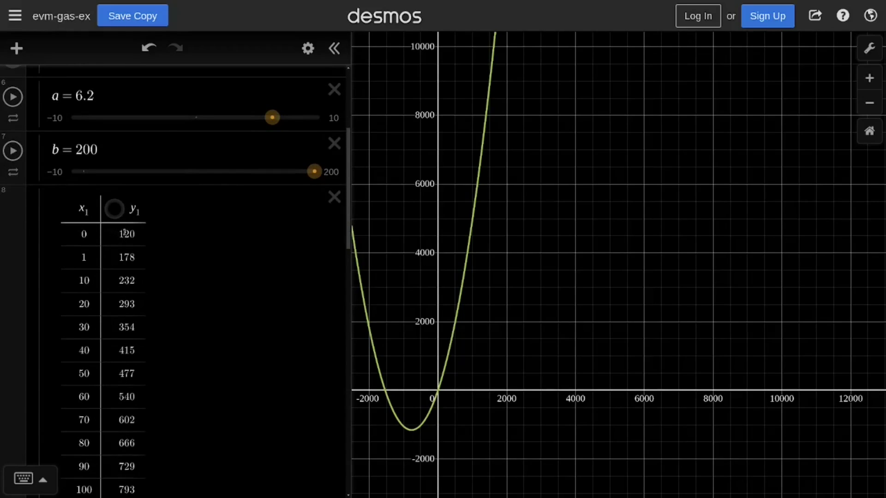
# Show the x1/y1 gas table as points, then scroll down to the x2/y2 table.
pyautogui.click(114, 211)
pyautogui.scroll(10, 469, 370)
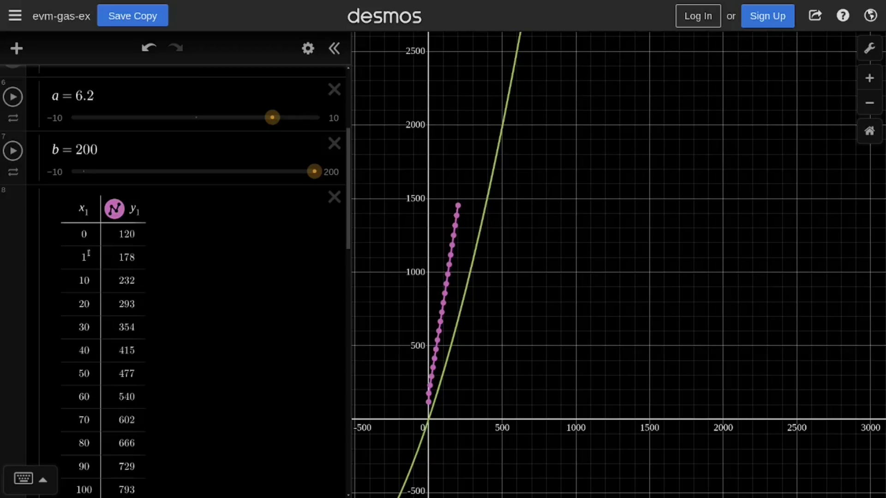
pyautogui.scroll(-9, 87, 238)
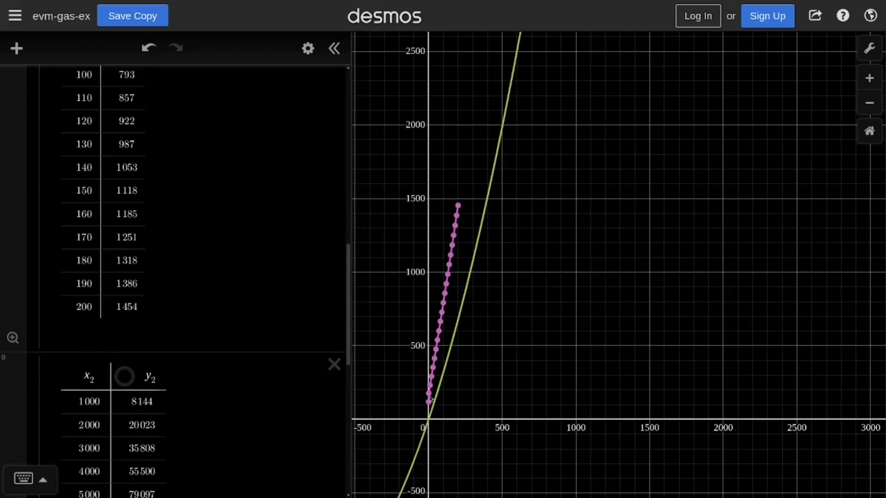
pyautogui.scroll(-5, 204, 317)
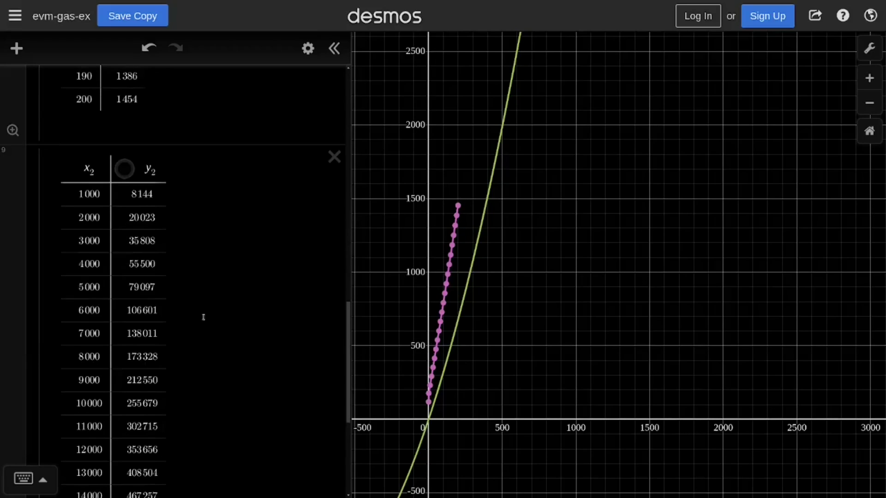
pyautogui.scroll(-6, 106, 251)
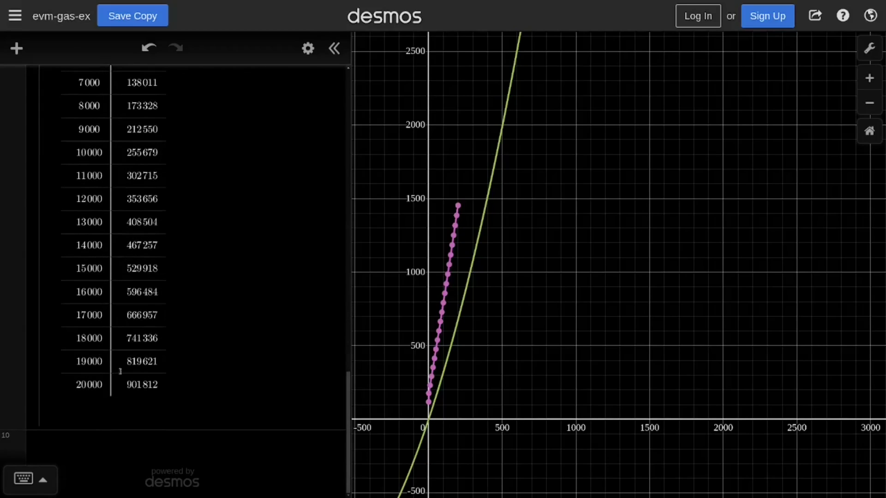
pyautogui.scroll(4, 145, 365)
pyautogui.scroll(-5, 483, 301)
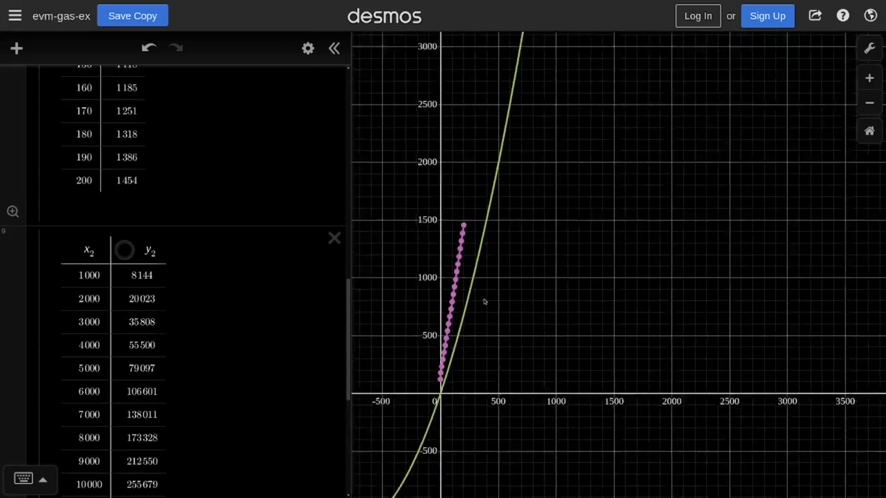
pyautogui.scroll(-3, 485, 302)
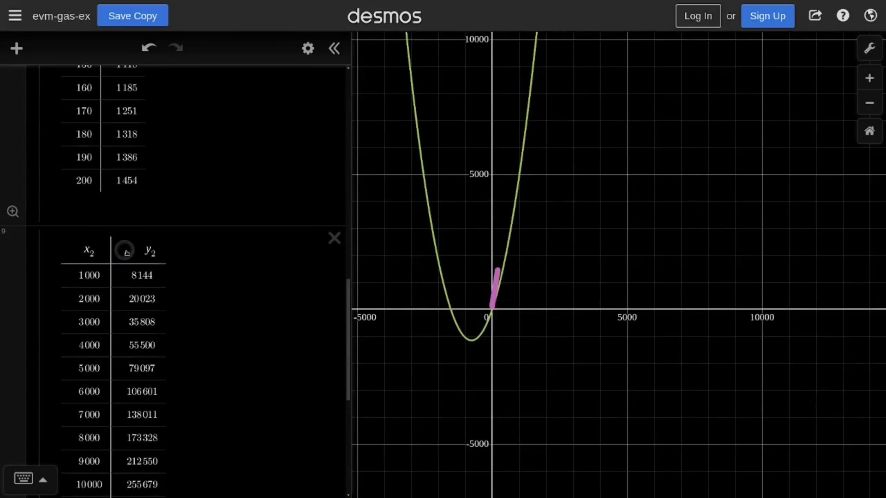
# Plot the x2/y2 table points and zoom out to show them tracking the parabola.
pyautogui.click(124, 250)
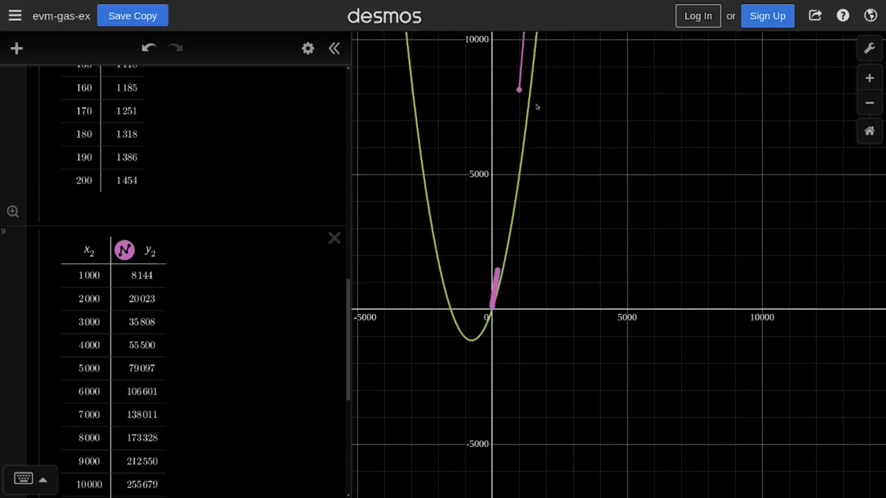
pyautogui.scroll(-4, 542, 180)
pyautogui.scroll(-4, 543, 180)
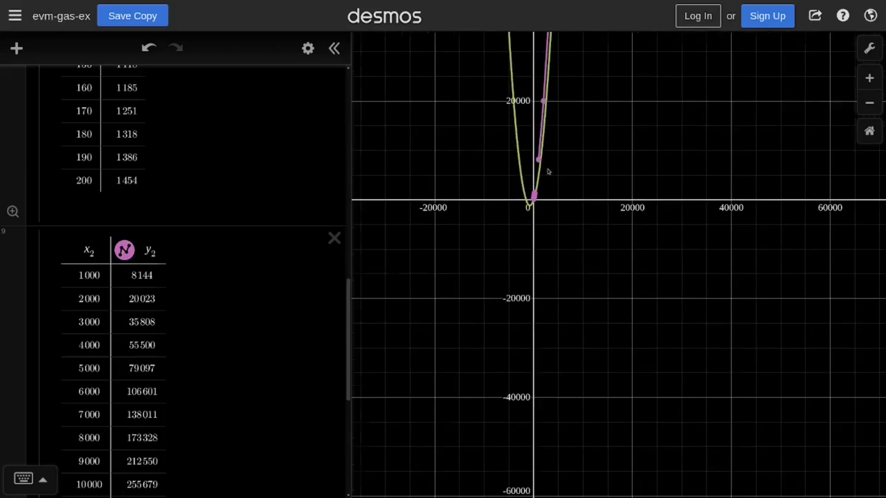
pyautogui.moveTo(579, 124); pyautogui.dragTo(567, 161)
pyautogui.scroll(-1, 567, 161)
pyautogui.moveTo(556, 120); pyautogui.dragTo(523, 225)
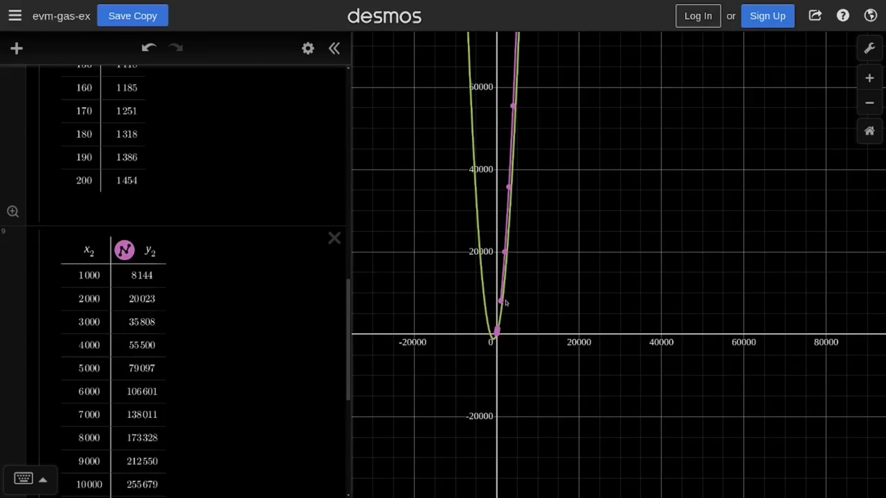
pyautogui.scroll(15, 198, 281)
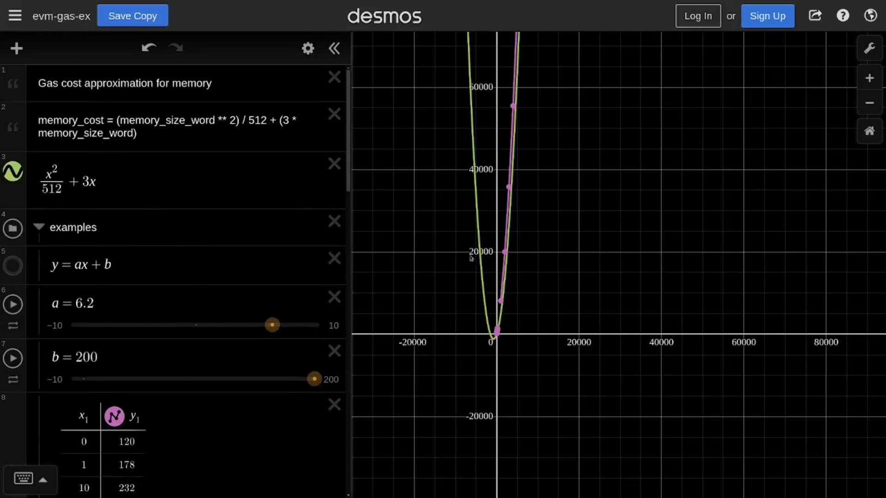
pyautogui.scroll(-6, 515, 252)
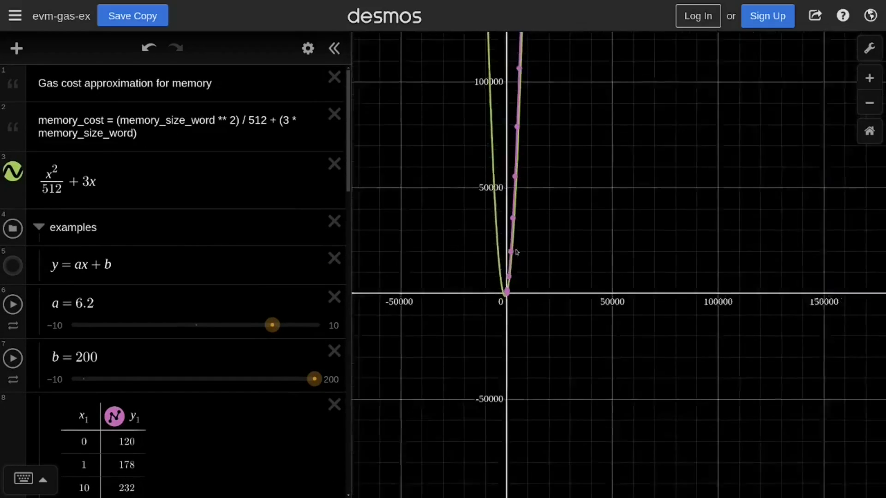
pyautogui.scroll(-1, 518, 250)
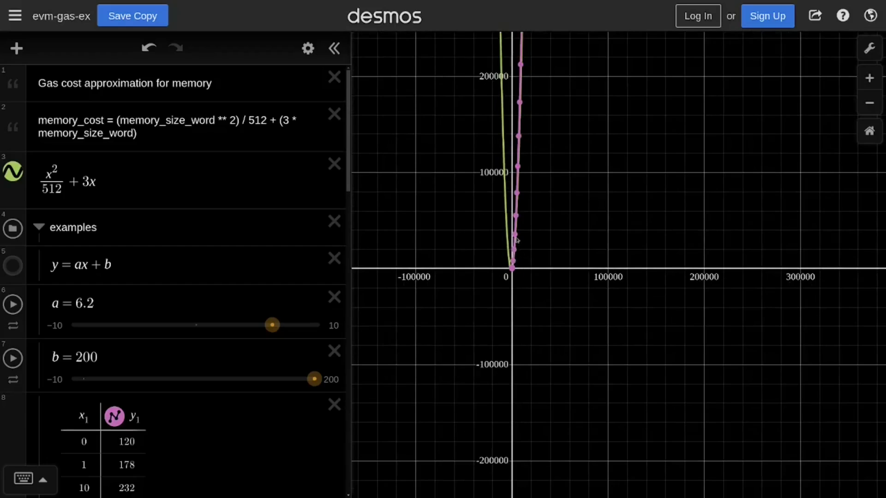